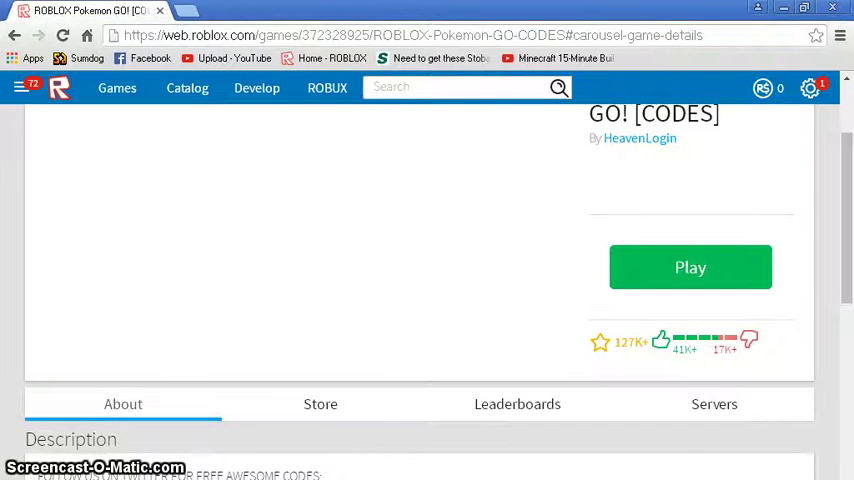
Step: Show the Roblox Pokemon GO game page in full screen
key("F11")
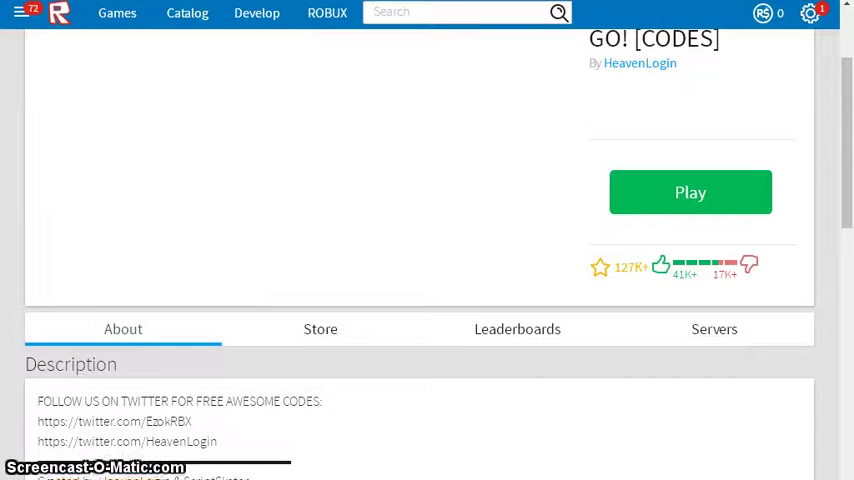
scroll(427, 240, "down", 1)
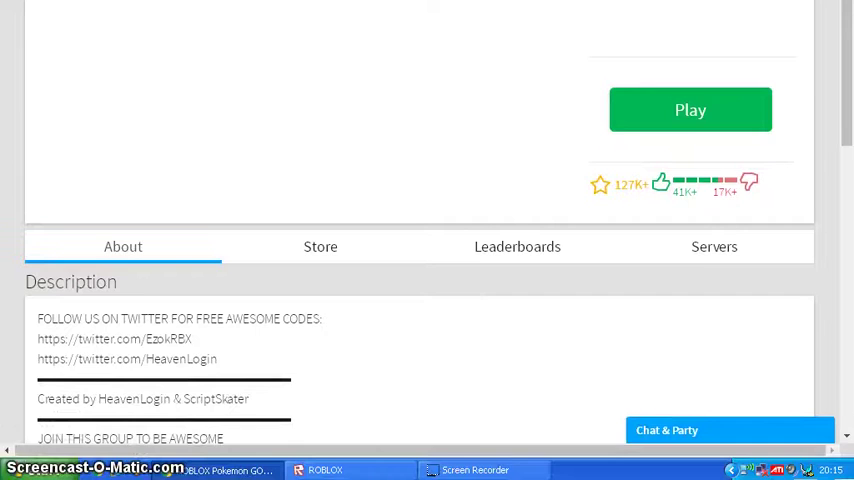
scroll(427, 240, "down", 1)
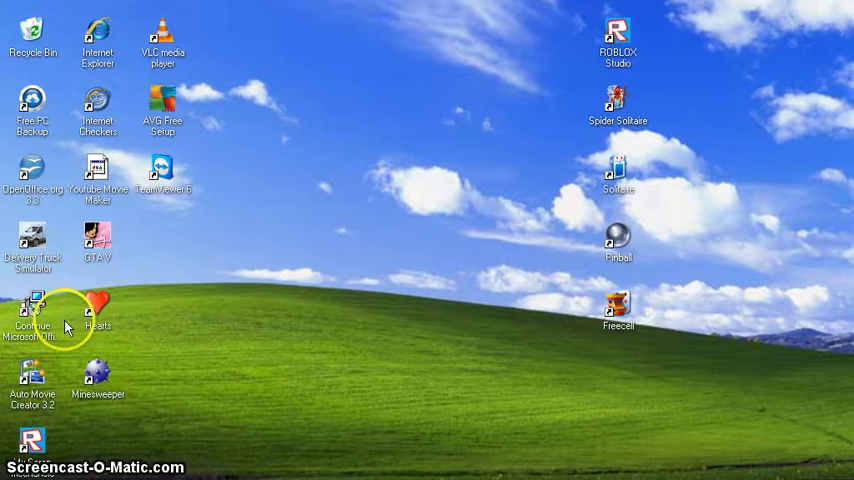
Step: Launch Paint from the Start menu's program list
left_click(40, 447)
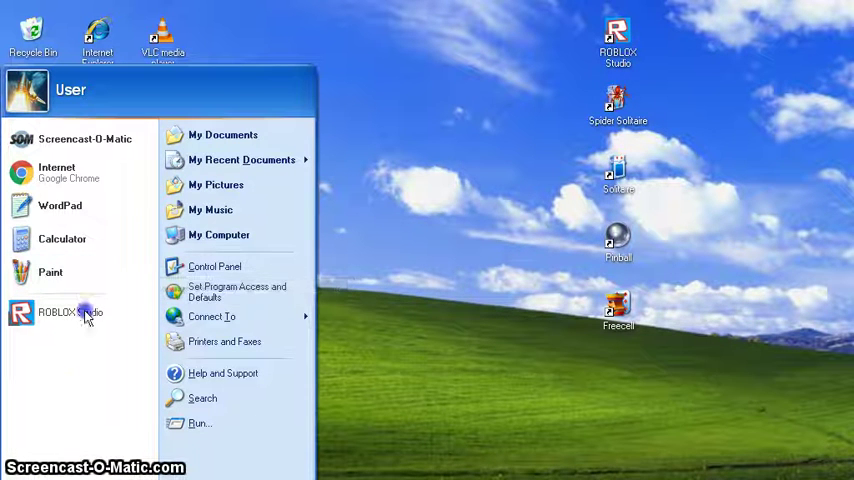
left_click(99, 276)
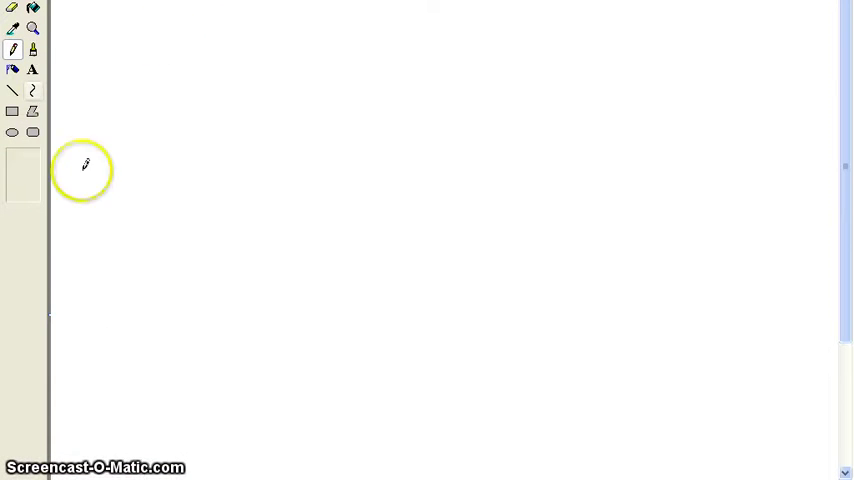
Step: Draw six overlapping rectangle outlines: top-left, top-right, middle, tall lower-middle, lower-left and small right
left_click(12, 111)
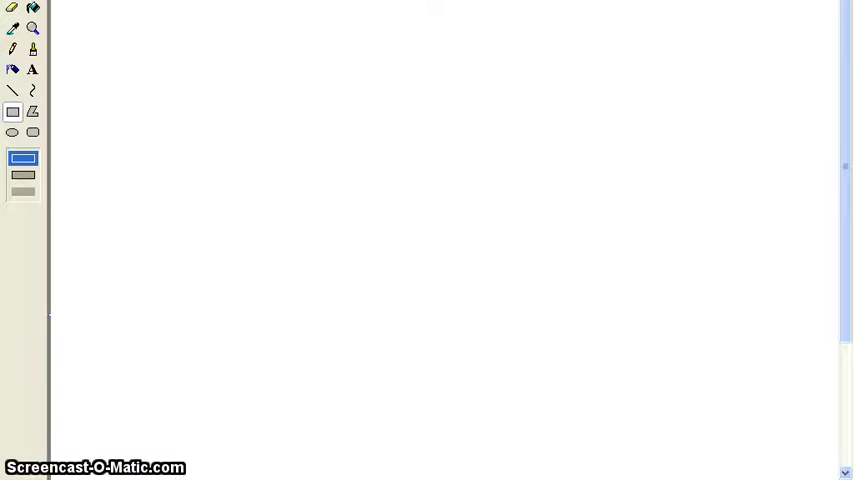
left_click_drag(53, 1, 268, 145)
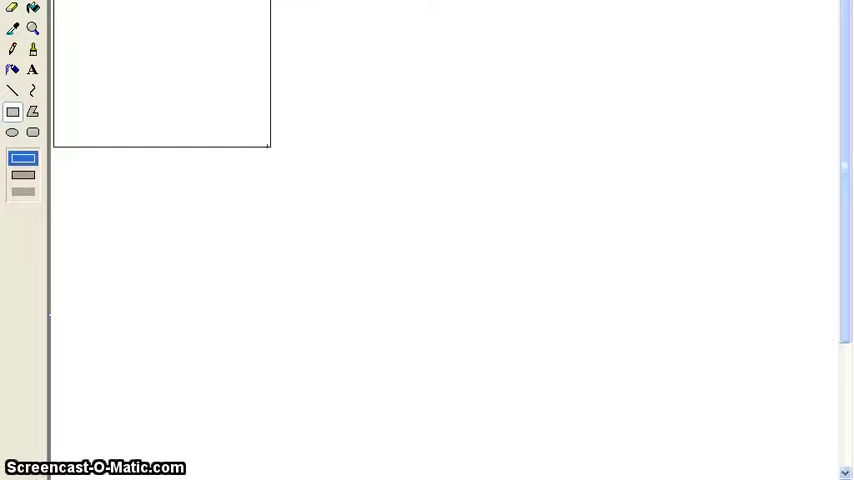
left_click_drag(577, 0, 824, 172)
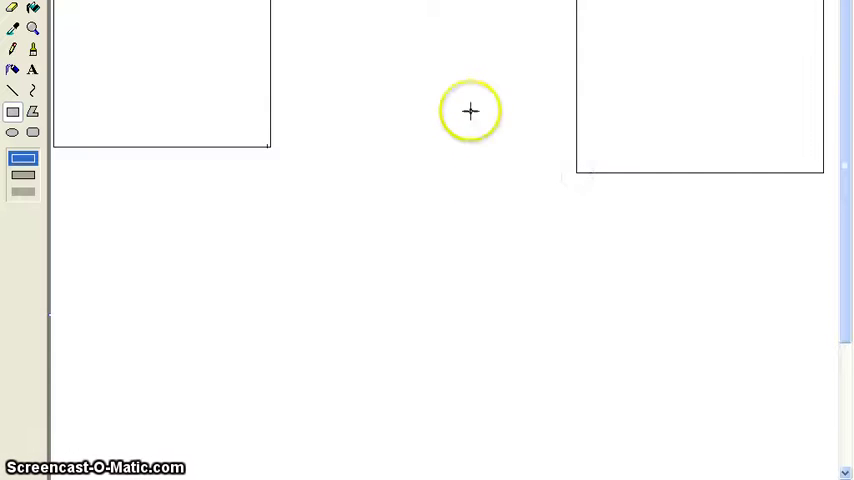
left_click_drag(461, 121, 268, 356)
left_click_drag(418, 207, 612, 465)
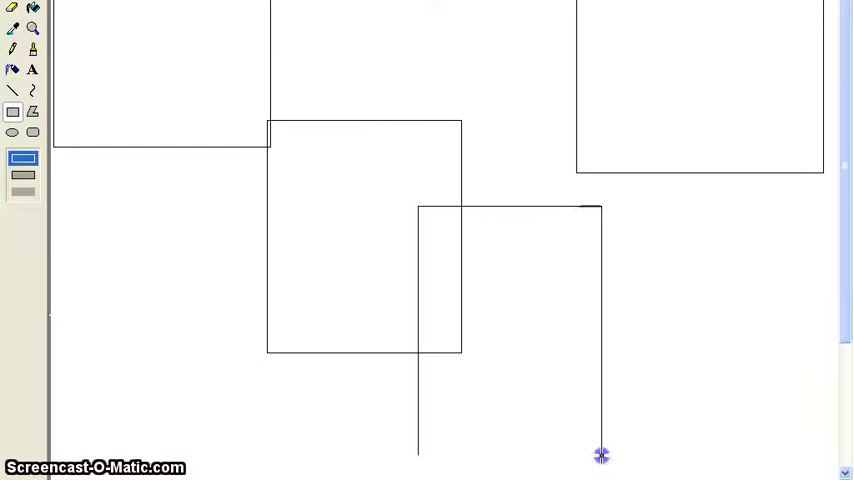
left_click_drag(324, 272, 89, 477)
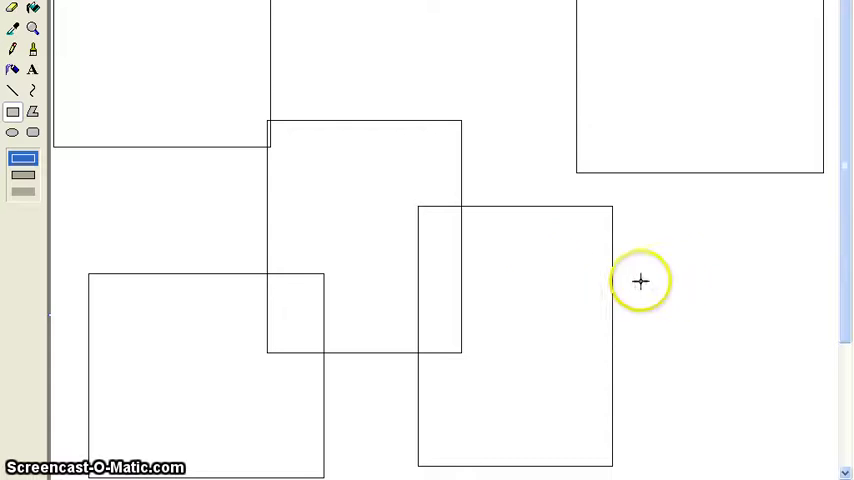
left_click_drag(771, 226, 631, 386)
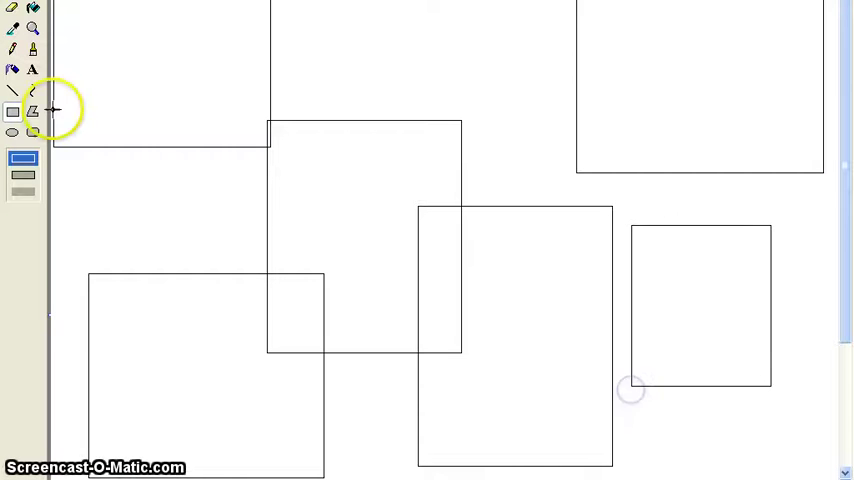
Step: Draw a large top-centre circle, a tall right-half ellipse and a small lower-left circle
left_click(12, 132)
left_click_drag(454, 20, 191, 263)
left_click_drag(690, 38, 460, 445)
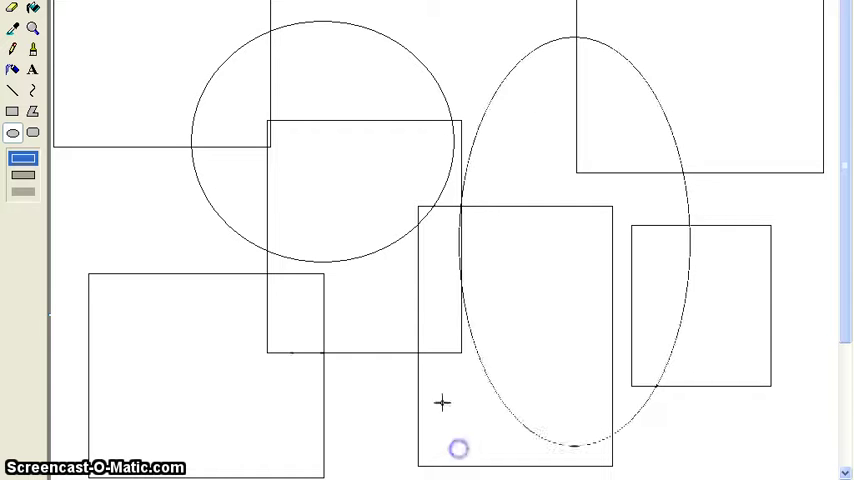
left_click_drag(230, 278, 77, 444)
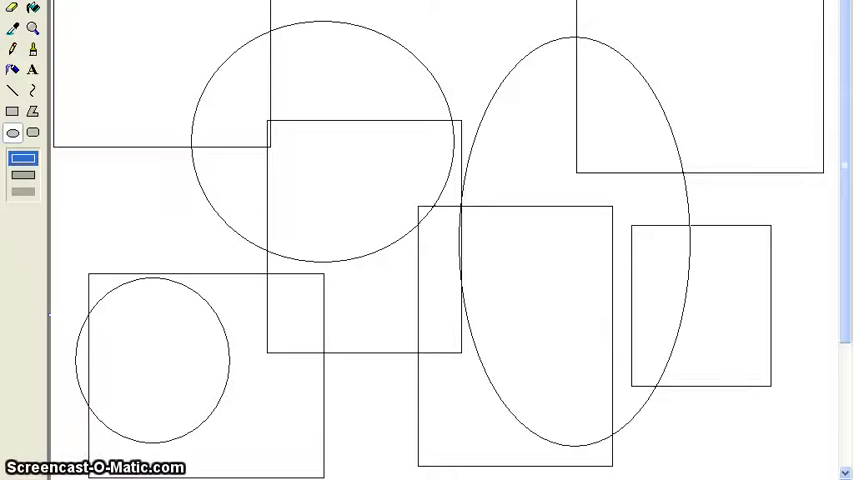
Step: Fill the small lower-left circle blue and the canvas background red
left_click(33, 8)
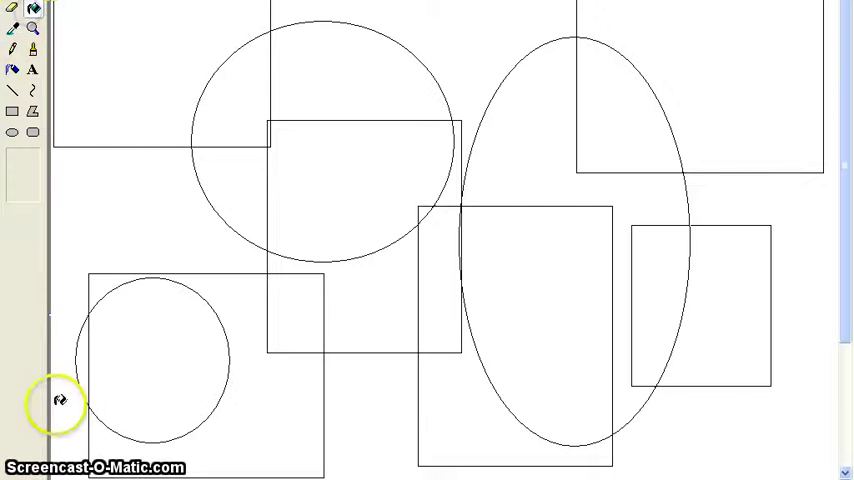
left_click(137, 395)
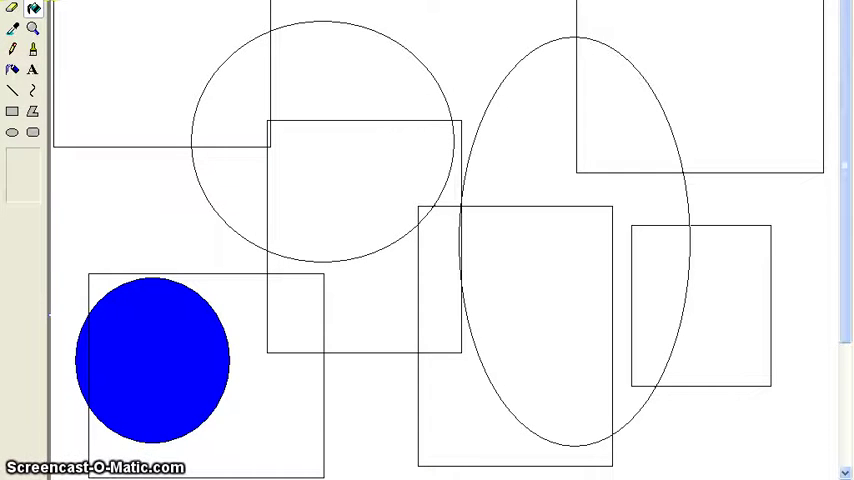
double_click(368, 362)
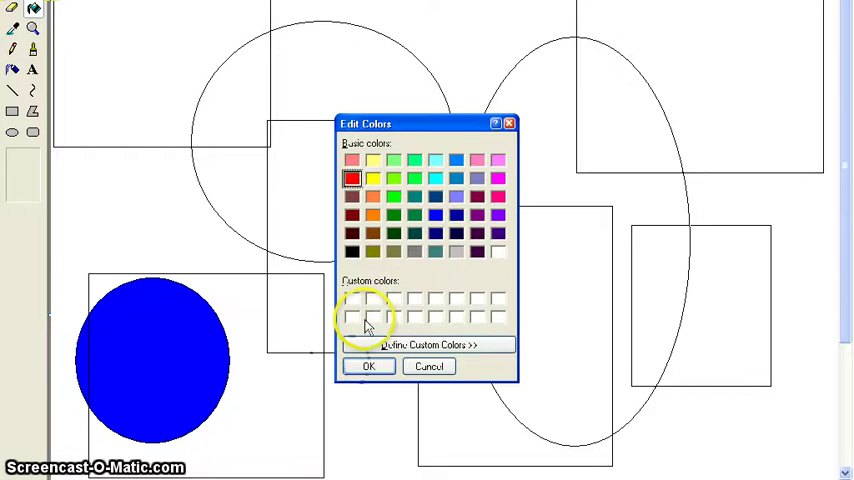
left_click(368, 366)
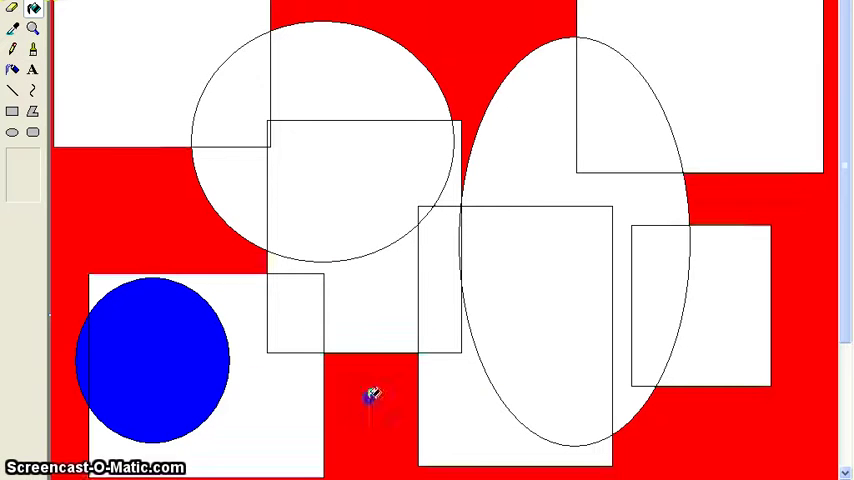
left_click(362, 272)
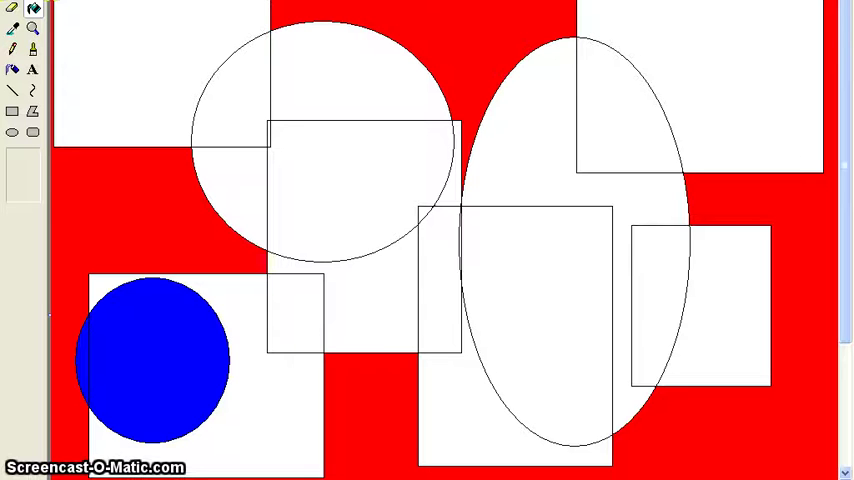
Step: Fill the lower-left rectangle light blue, the tall ellipse overlap orange, and remaining ellipse areas green
left_click(276, 381)
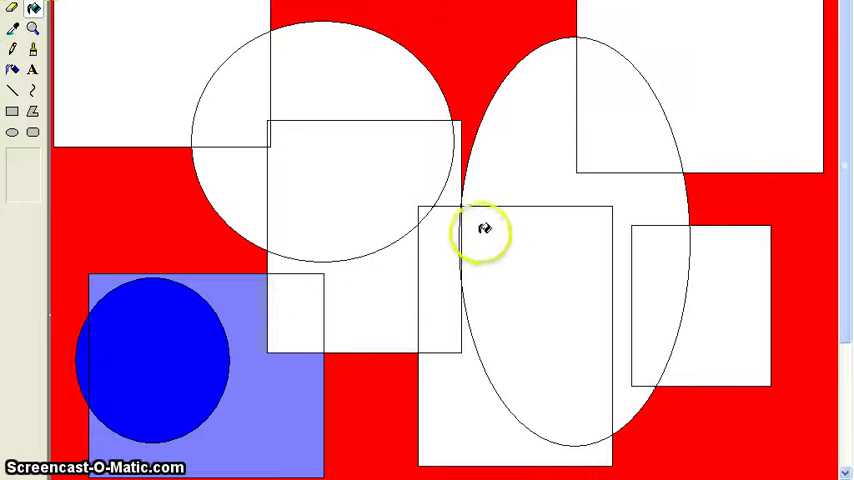
left_click(521, 297)
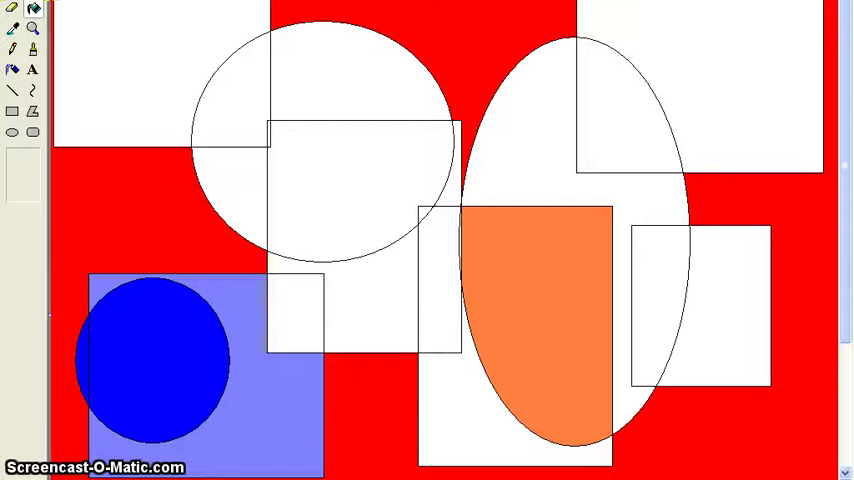
left_click(450, 372)
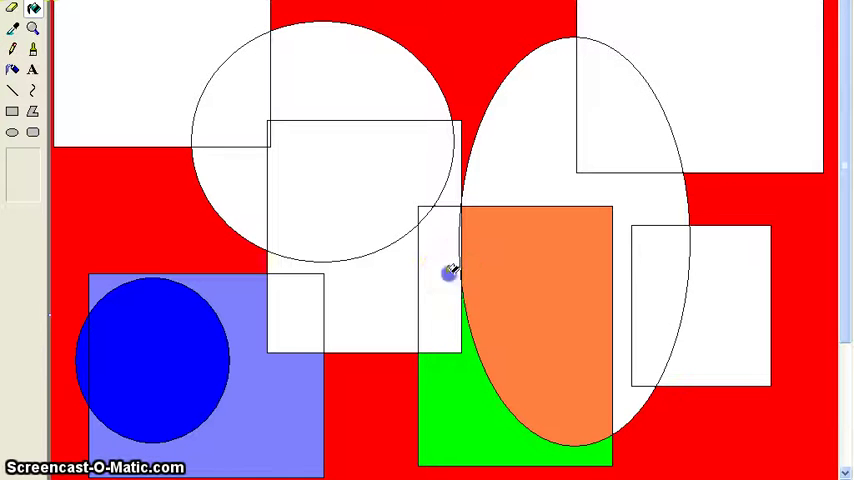
left_click(440, 230)
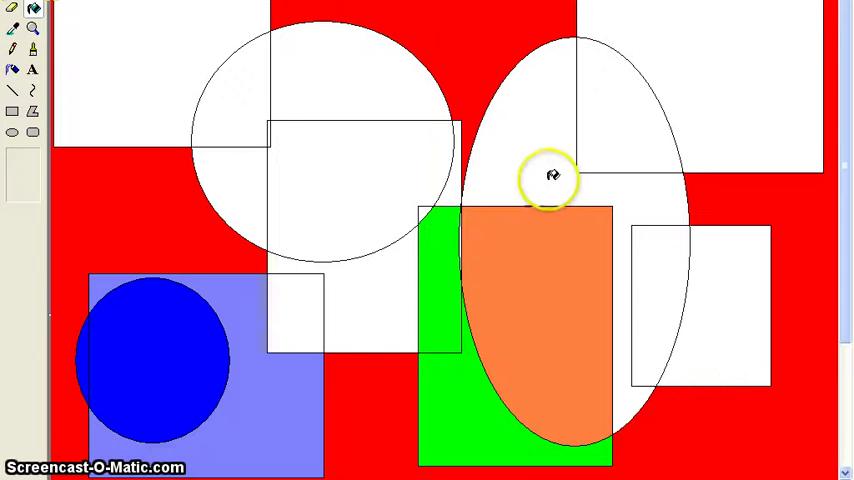
left_click(501, 168)
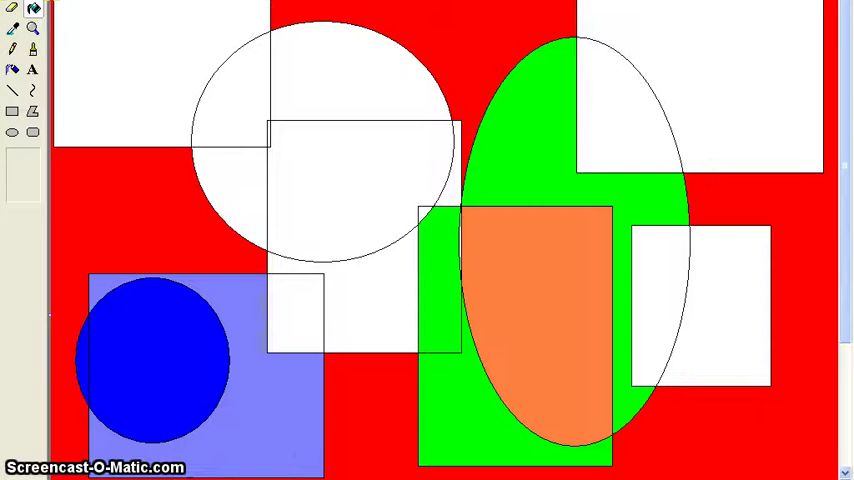
Step: Fill the top-right rectangle, small right rectangle and circle top blue, and the top-left rectangle light green
left_click(722, 80)
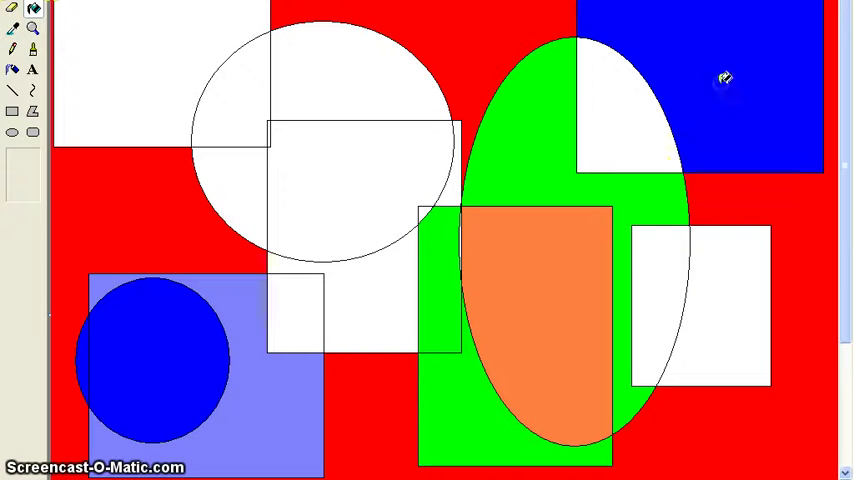
left_click(725, 310)
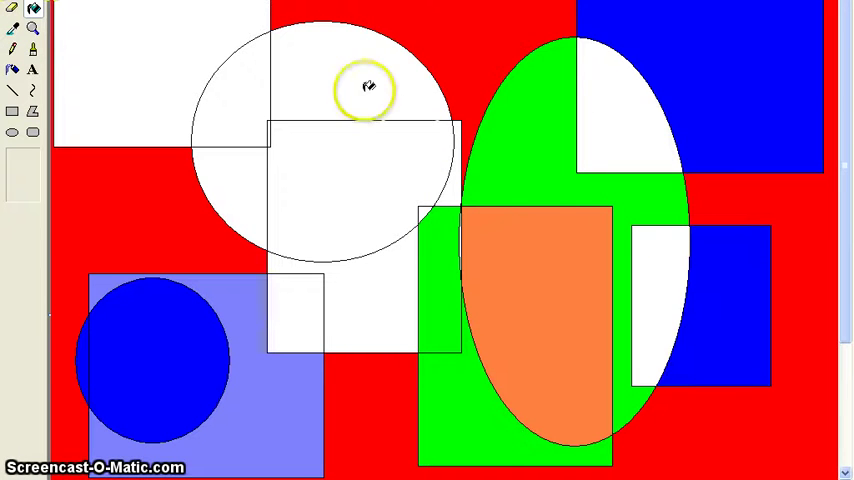
left_click(326, 76)
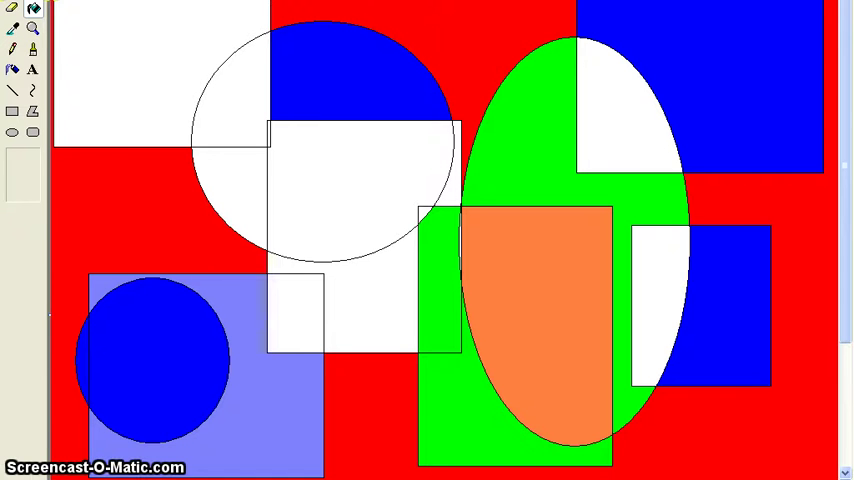
left_click(140, 99)
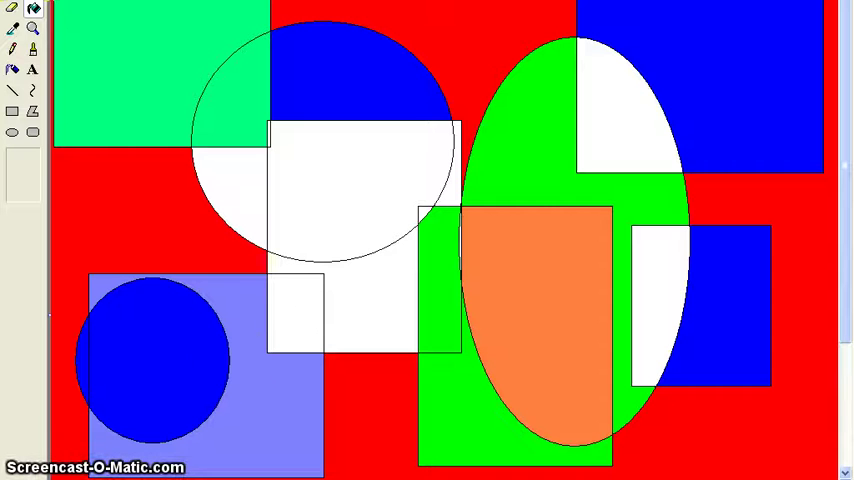
Step: Fill the areas below and inside the large circle yellow, and its left wedge and overlap olive
left_click(388, 282)
left_click(440, 195)
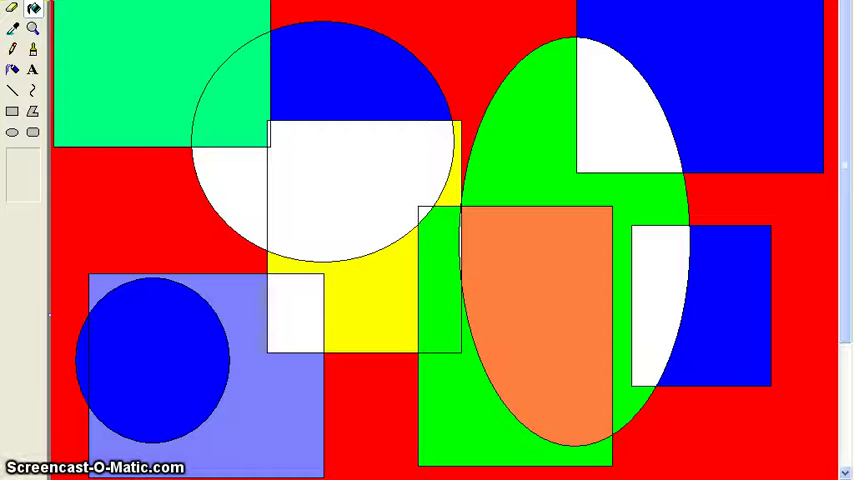
left_click(320, 190)
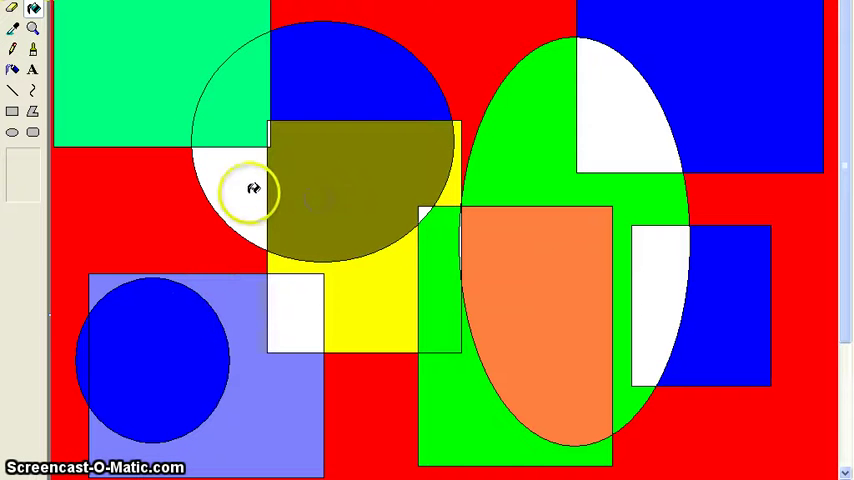
left_click(250, 188)
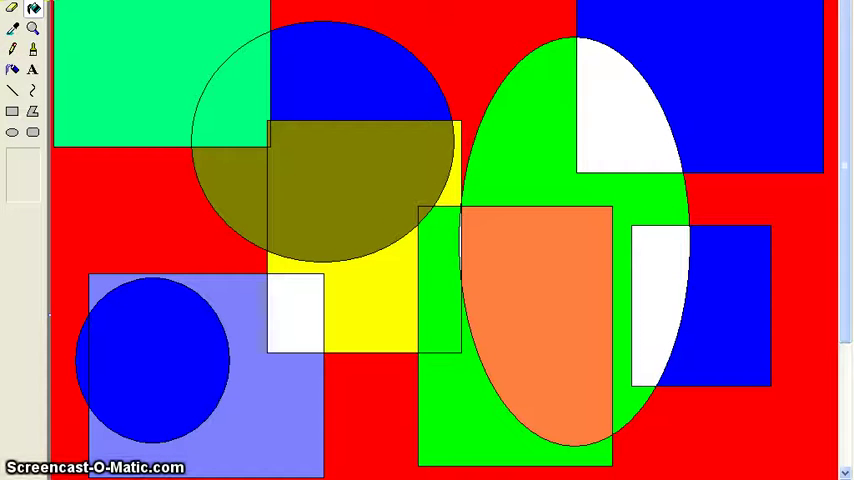
Step: Fill the white patches on the right and the thin outline lines green
left_click(683, 290)
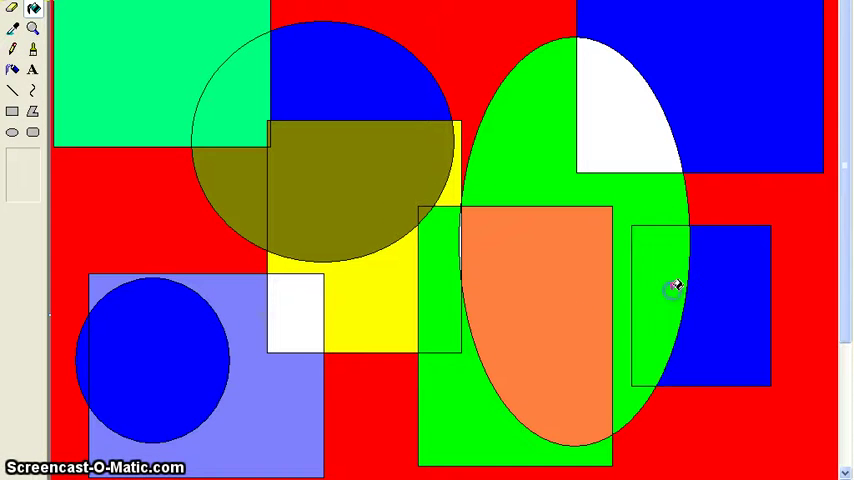
left_click(653, 133)
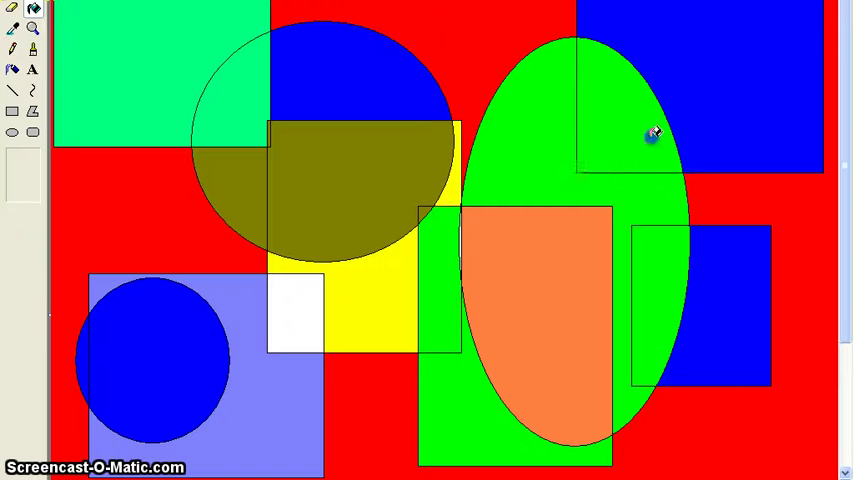
left_click(465, 237)
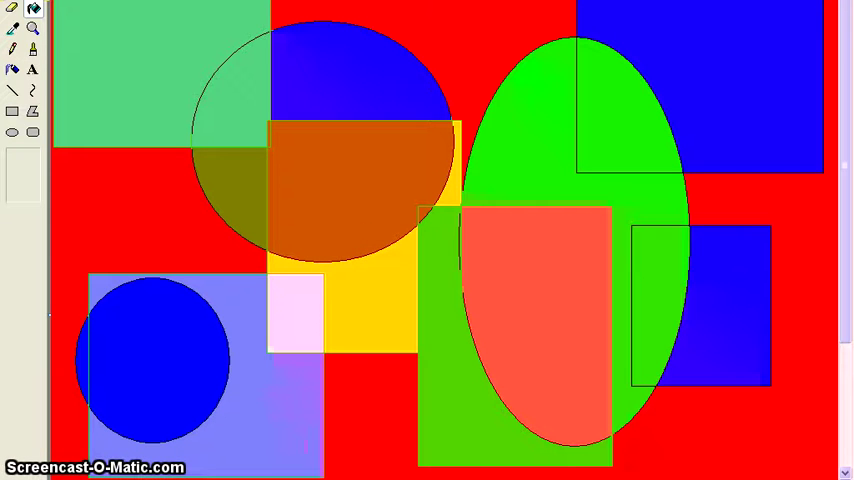
Step: Fill the small light rectangle and pinkish patch lavender-blue, and the green ellipse areas lavender
left_click(298, 308)
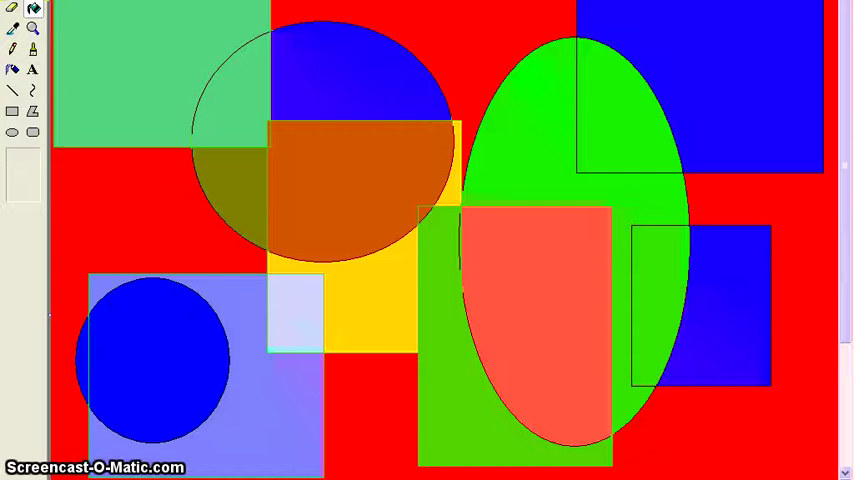
left_click(293, 340)
left_click(285, 343)
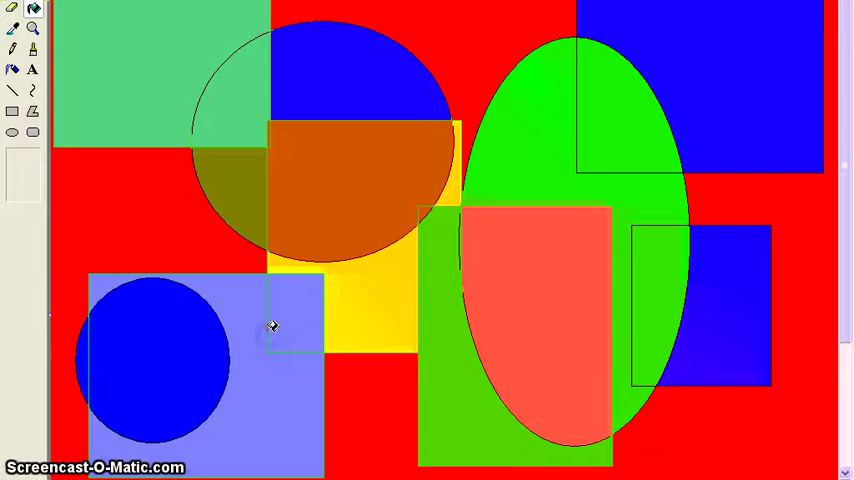
left_click(272, 324)
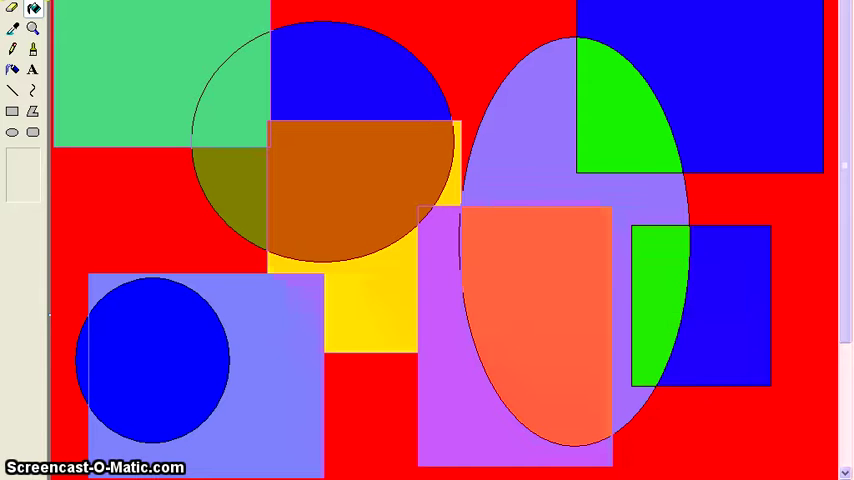
Step: Undo the lavender fills, fill the circle quarter and top-left rectangle green, olive half-circle brown-orange
key("ctrl+z")
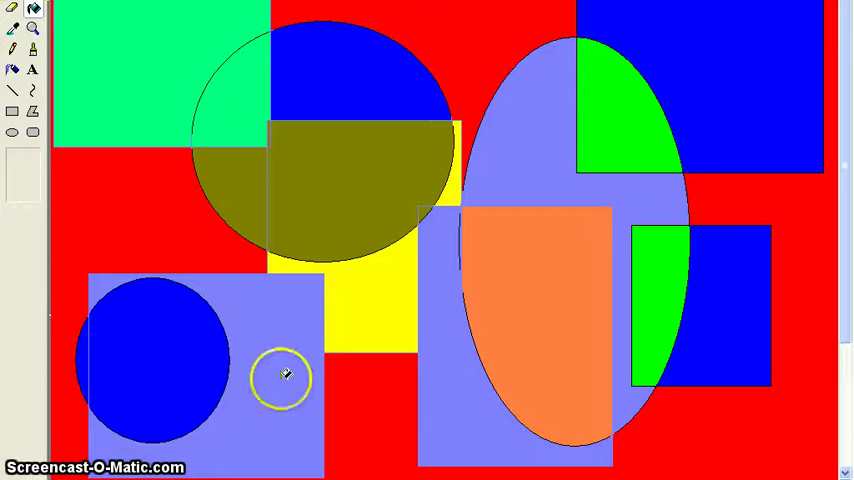
key("ctrl+z")
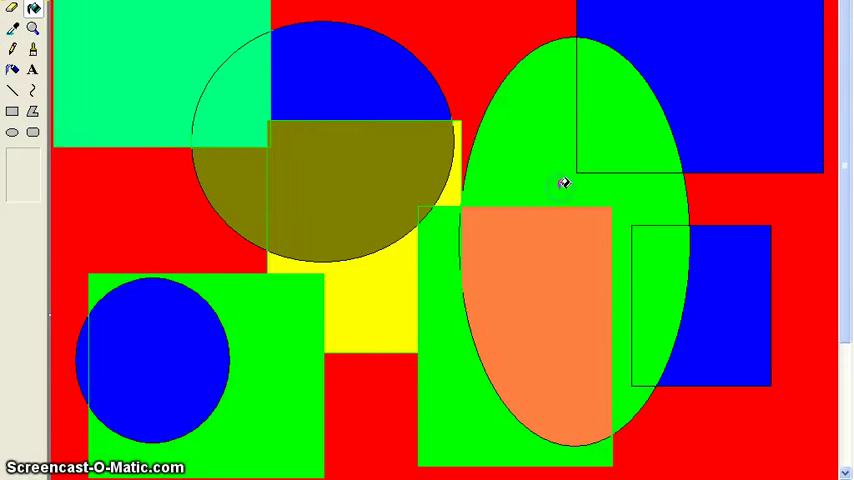
left_click(553, 188)
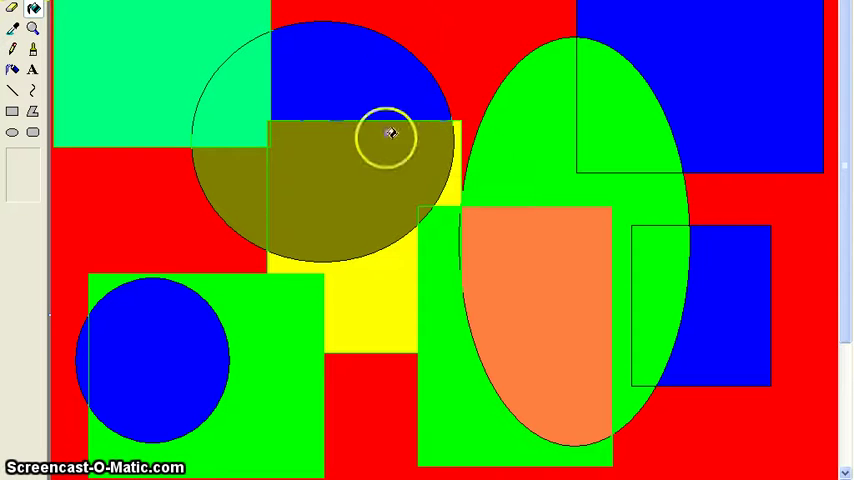
left_click(233, 122)
left_click(169, 77)
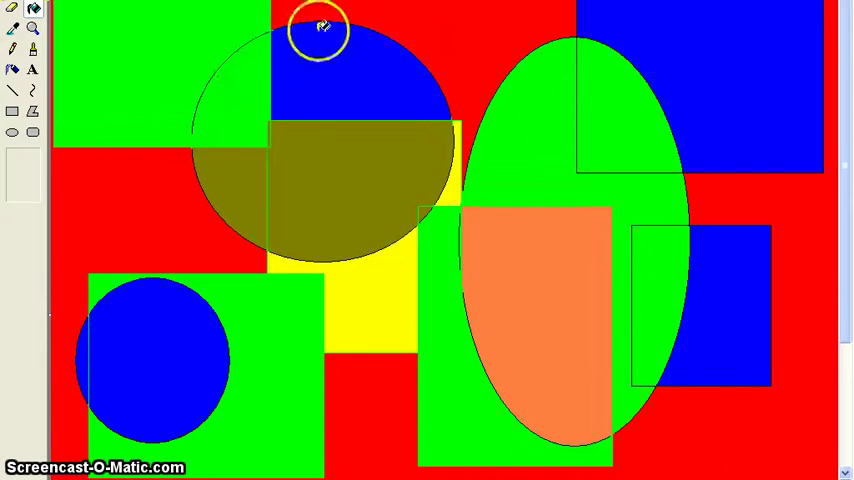
left_click(350, 170)
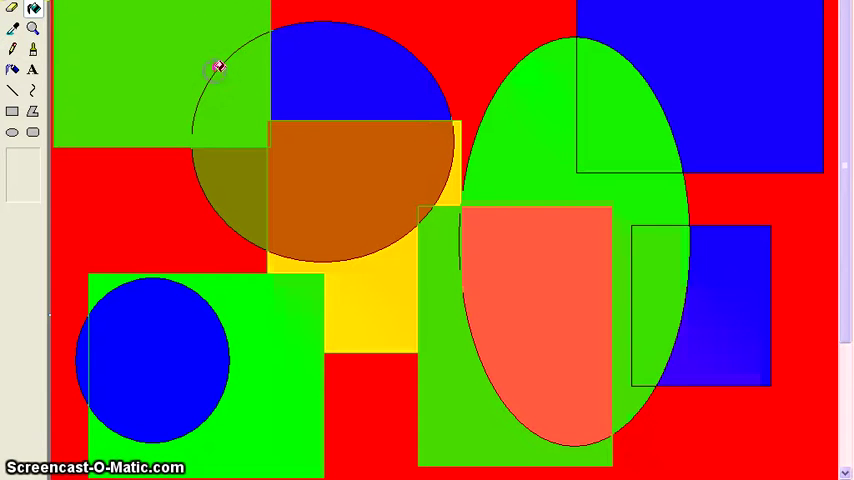
Step: Fill the red background yellow, the half-circle red, and the salmon ellipse regions orange
left_click(206, 244)
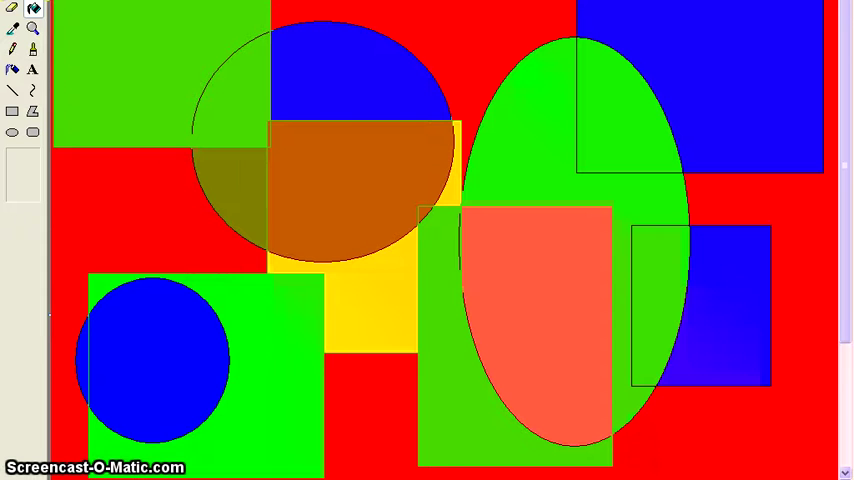
left_click(330, 389)
left_click(324, 428)
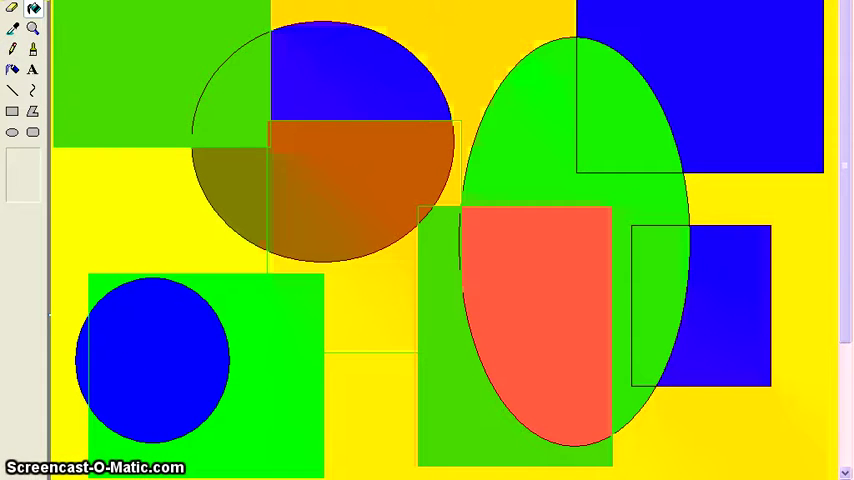
left_click(229, 204)
left_click(366, 190)
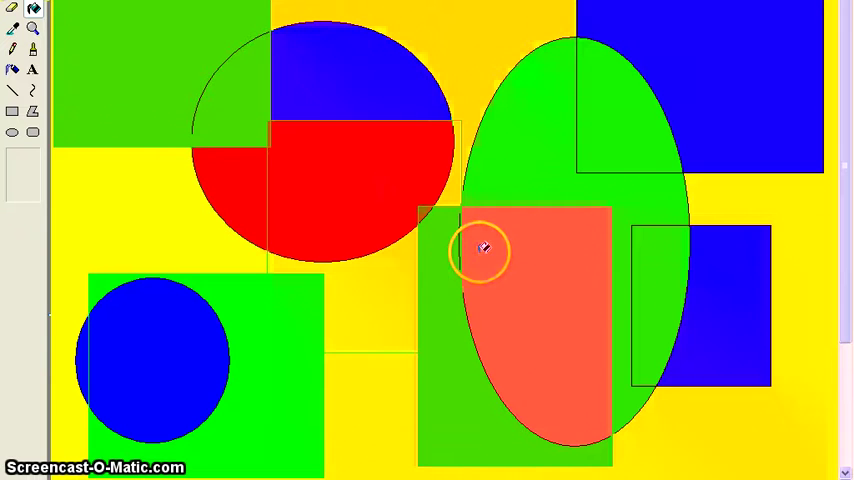
left_click(477, 251)
Step: Fill the green regions and quarter-ellipse strip red, then the large red region cyan
left_click(447, 310)
left_click(457, 263)
left_click(597, 287)
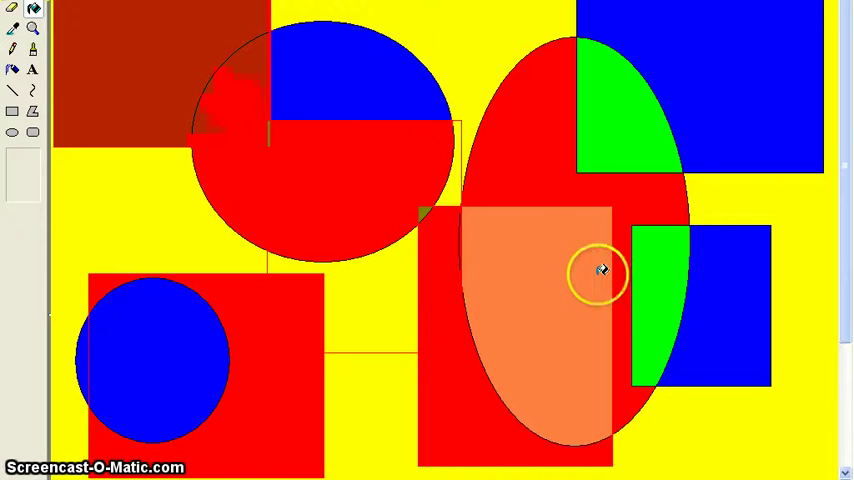
left_click(671, 286)
left_click(648, 149)
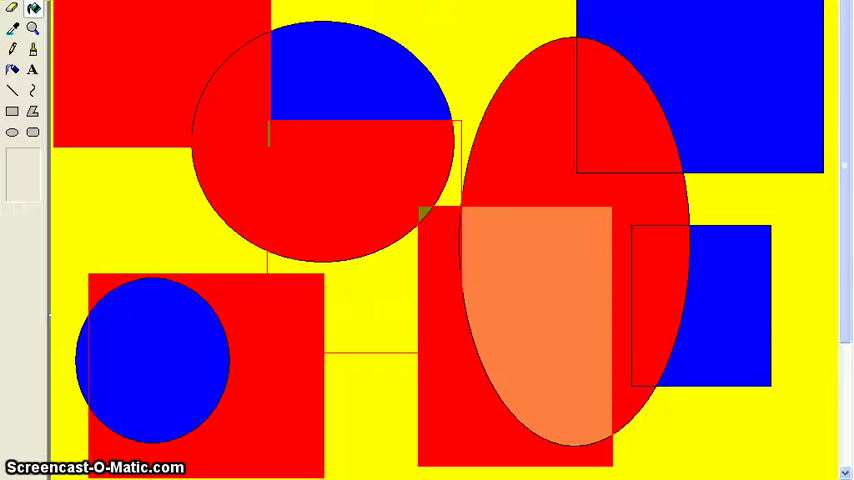
left_click(497, 282)
left_click(468, 360)
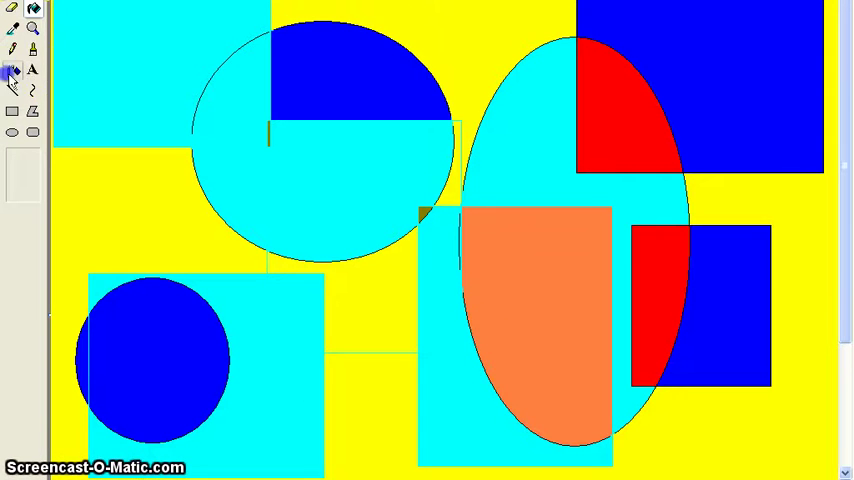
Step: Spray lilac airbrush trails over the orange region, red quadrant, big circle and top-left
left_click(12, 69)
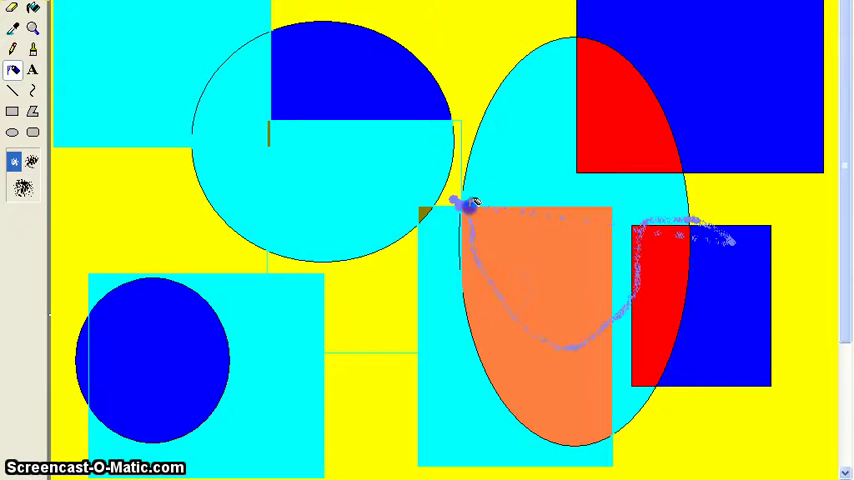
mouse_move(487, 152)
left_mouse_down()
mouse_move(377, 421)
mouse_move(417, 291)
mouse_move(482, 305)
mouse_move(375, 257)
mouse_move(362, 358)
left_mouse_up()
left_click_drag(585, 267, 318, 164)
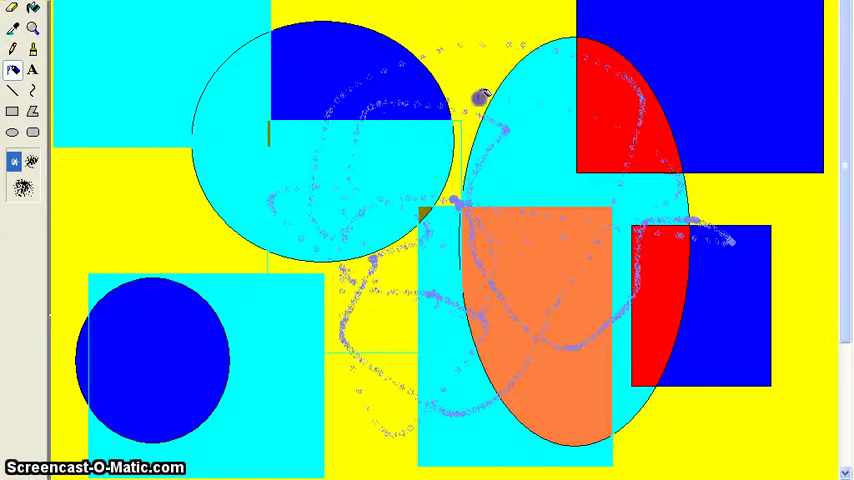
left_click_drag(248, 152, 226, 108)
left_click_drag(165, 74, 135, 148)
left_click(23, 188)
Step: With a larger spray size, spray lilac blobs on the yellow left area, lower-left corner and red quarter-ellipse
left_click(25, 192)
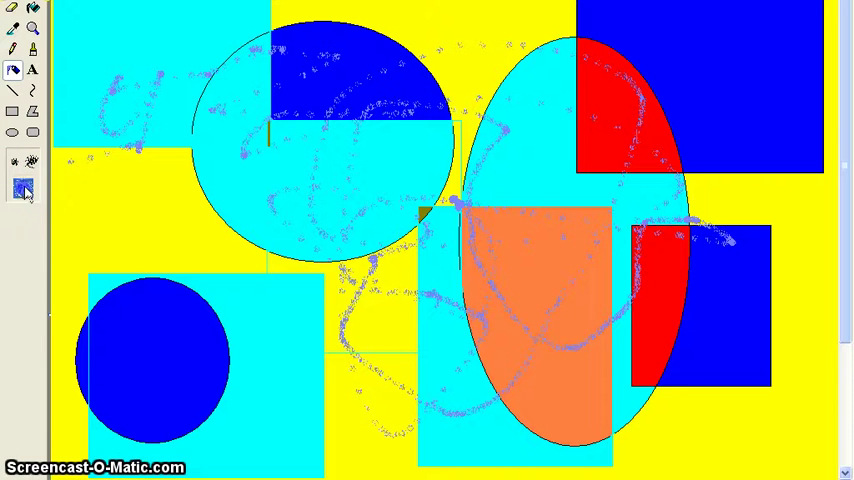
left_click(143, 185)
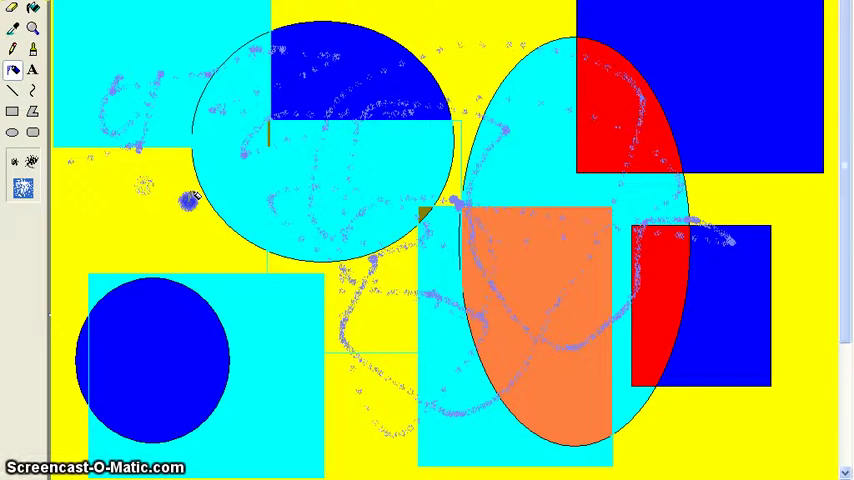
left_click(310, 290)
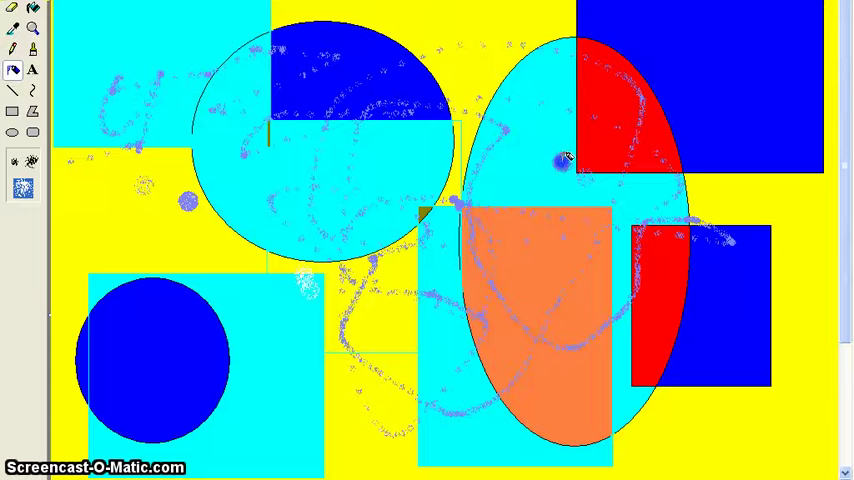
left_click(565, 158)
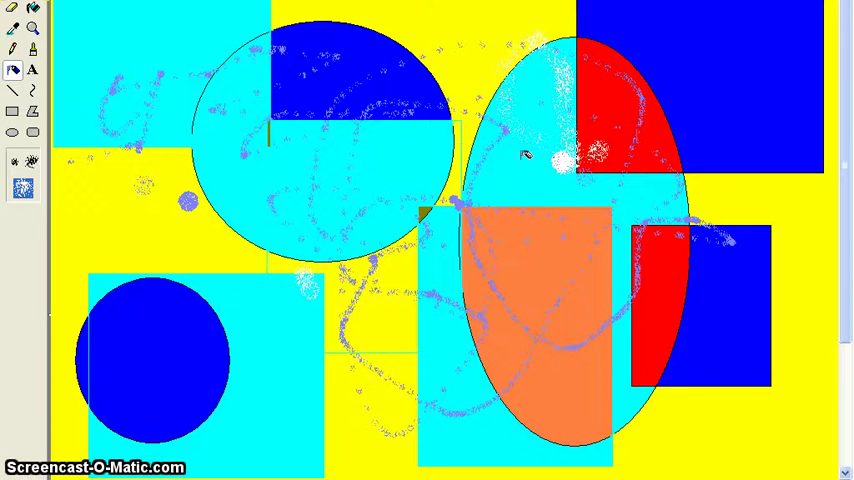
Step: With a smaller spray size, spray along the left edge and bottom of the blue circle
left_click(20, 168)
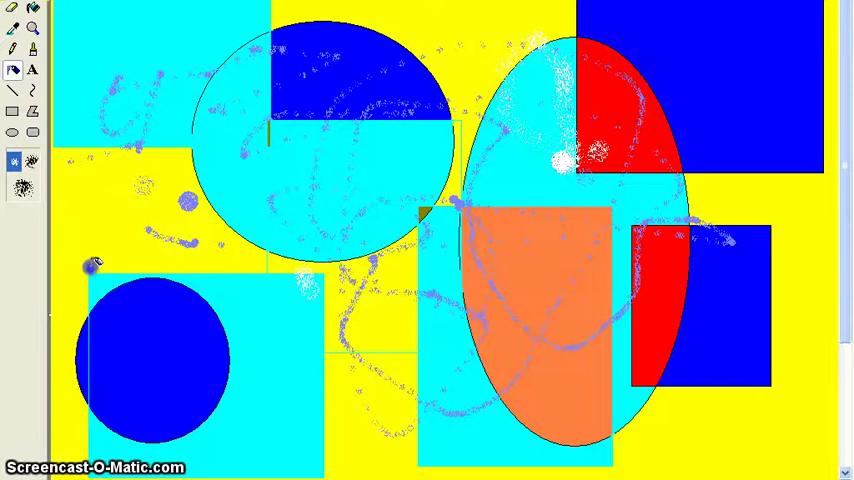
left_click_drag(78, 345, 76, 365)
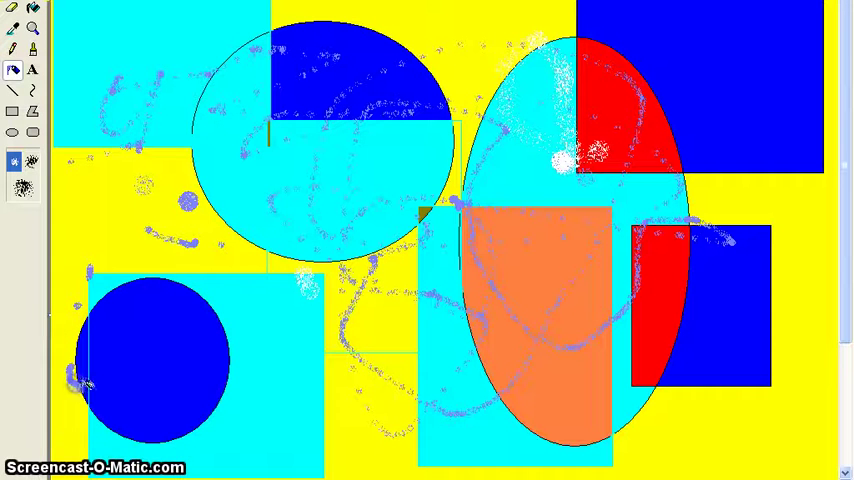
left_click_drag(92, 388, 205, 408)
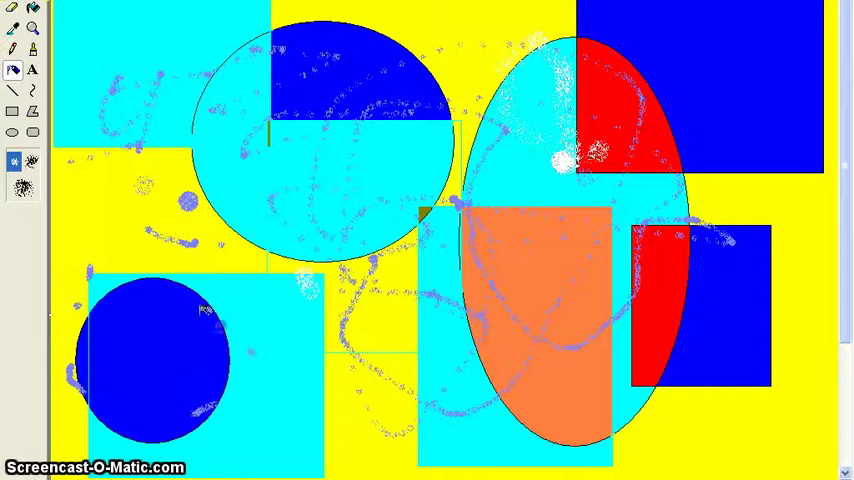
Step: Close Paint without saving the untitled picture
key("alt+F4")
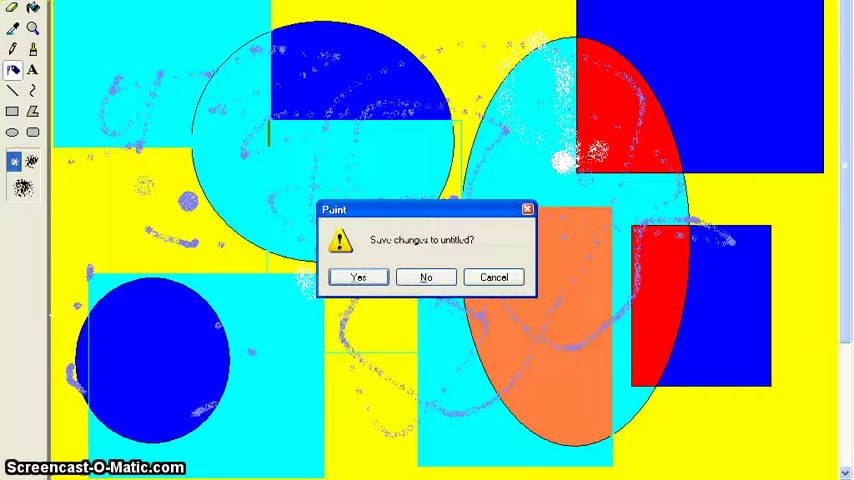
left_click(424, 280)
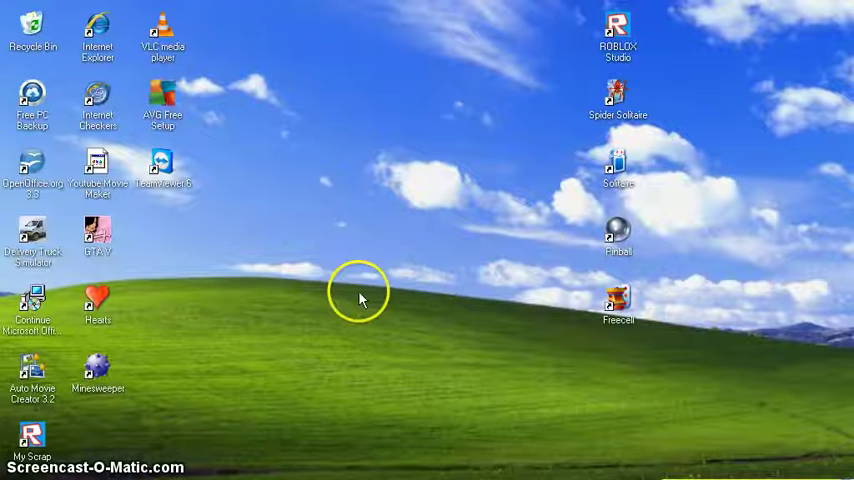